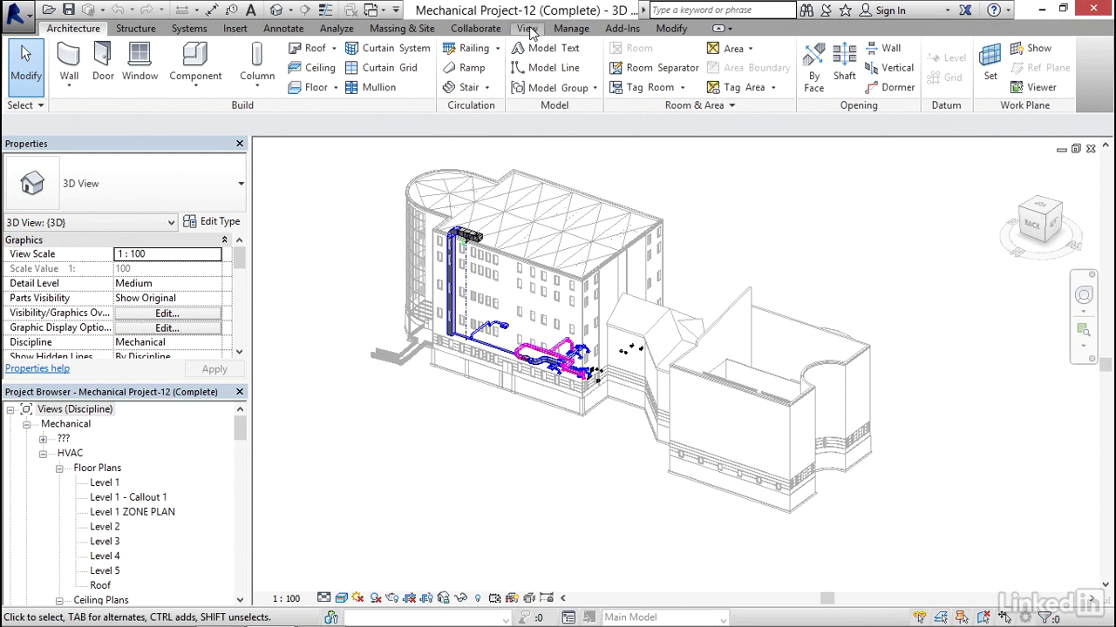
Create a new drafting view named Typical Detail at a scale of 1:10
click(527, 28)
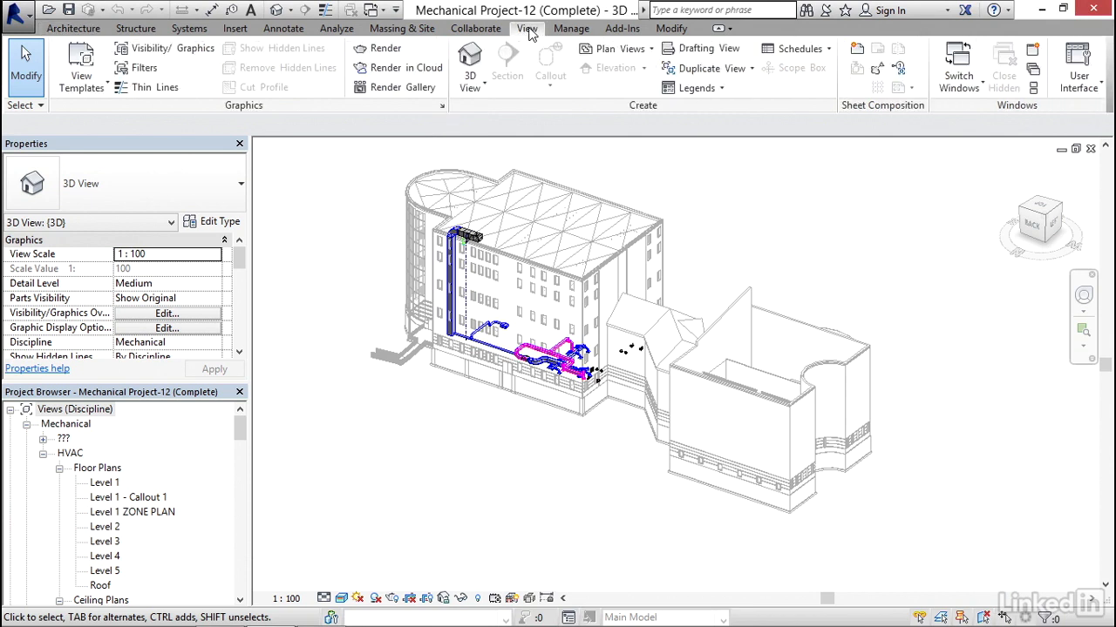
click(702, 50)
click(478, 220)
click(508, 248)
click(507, 247)
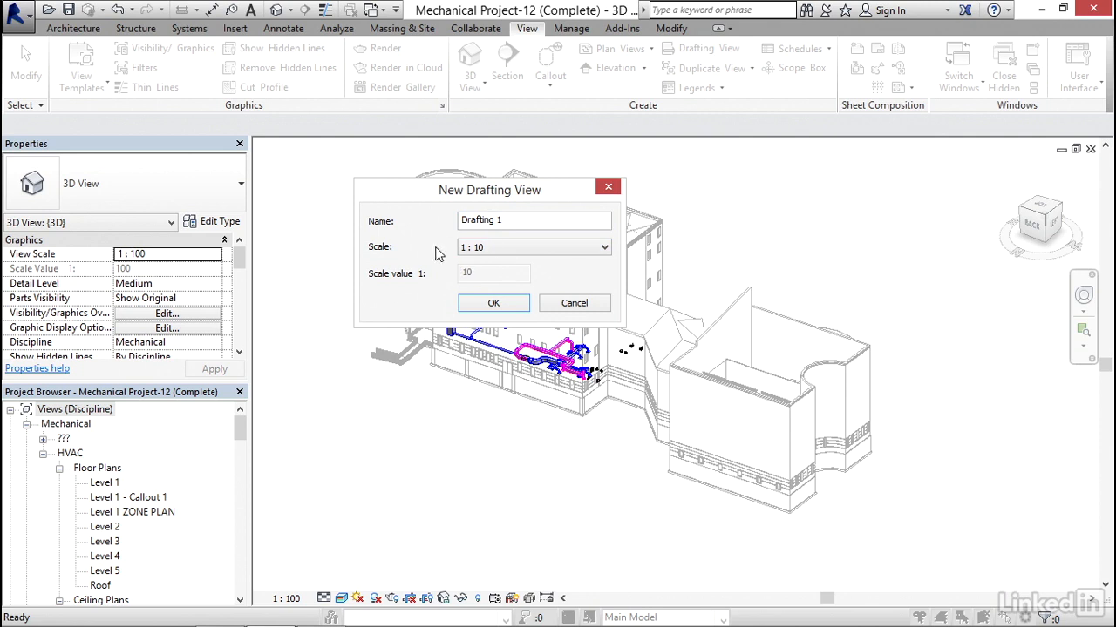
double_click(504, 220)
key(BackSpace)
key(ctrl+z)
text(Typical Detail)
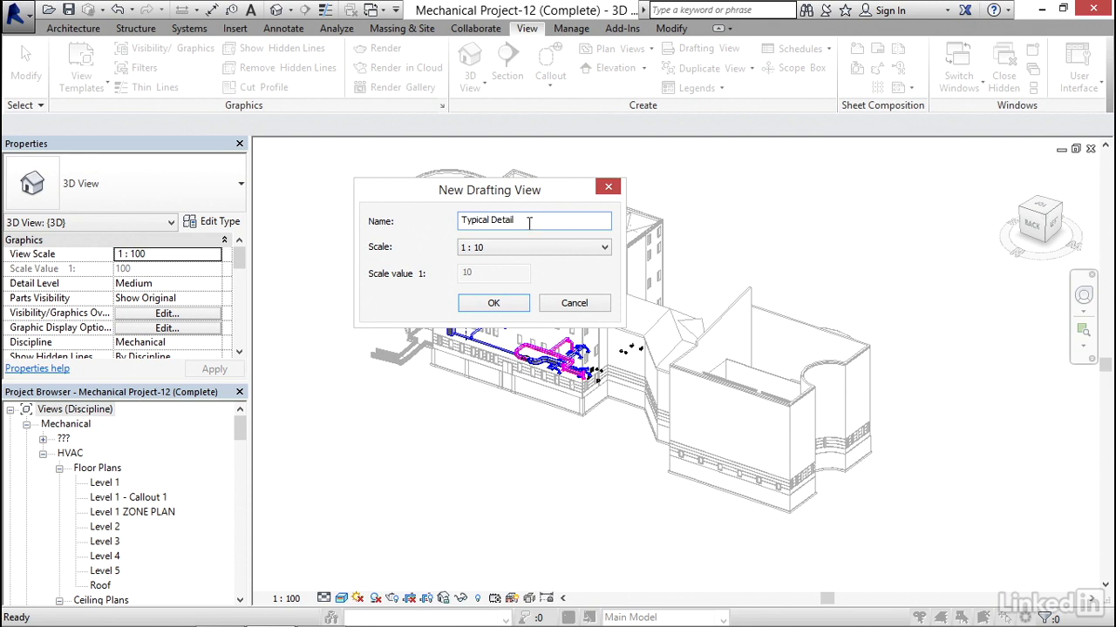
click(493, 303)
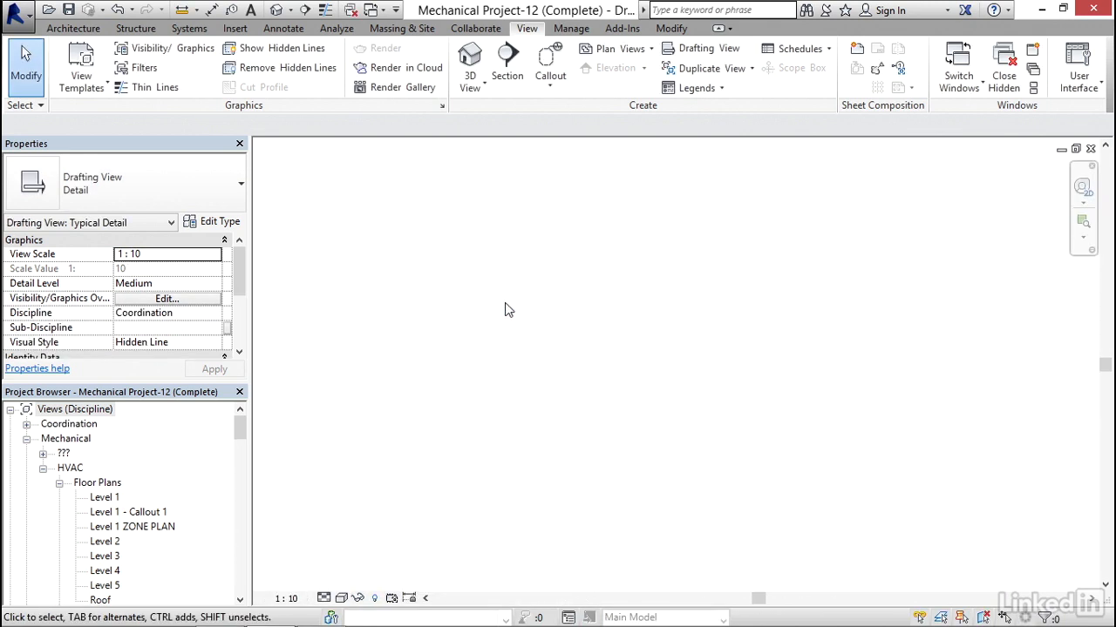
Choose det_101.dwg from the Chapter-6 folder for CAD import, with Black and White colors and only Visible layers
click(235, 28)
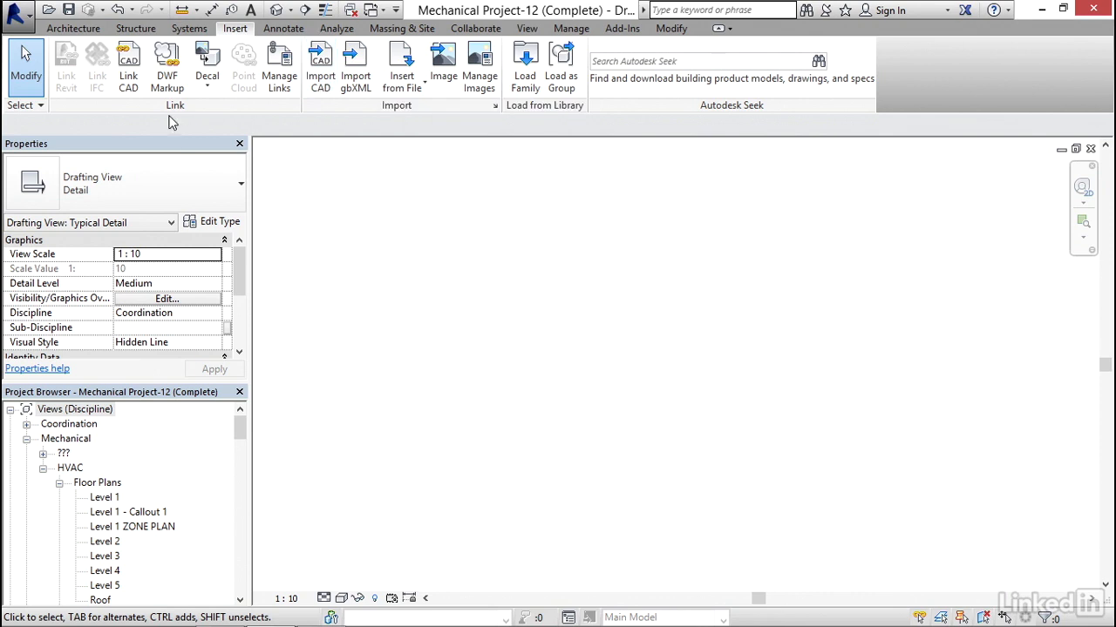
click(320, 83)
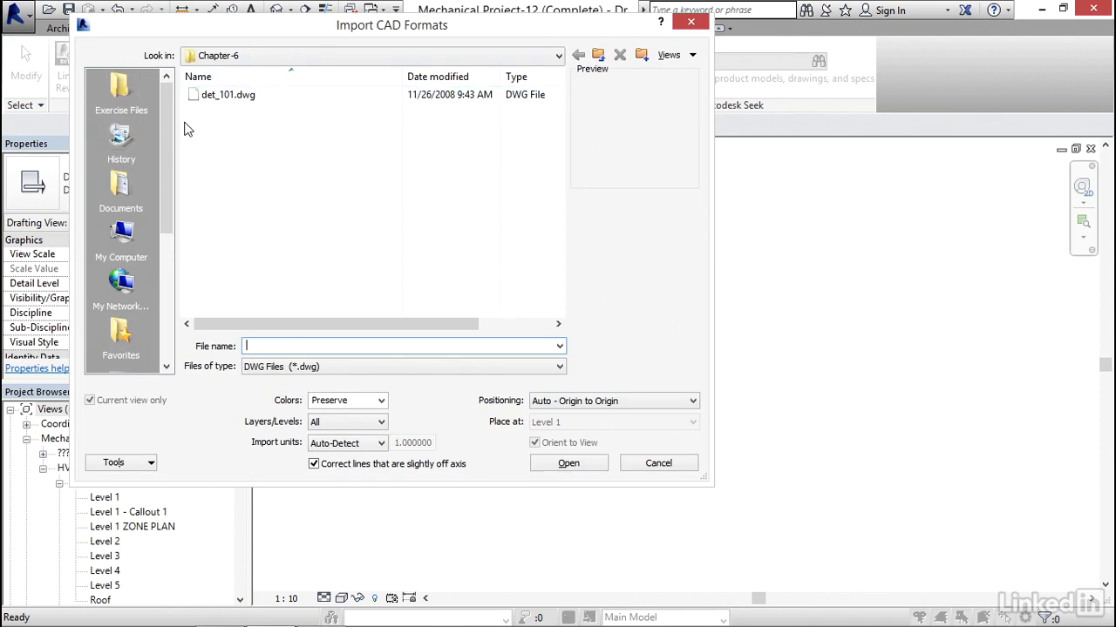
click(242, 96)
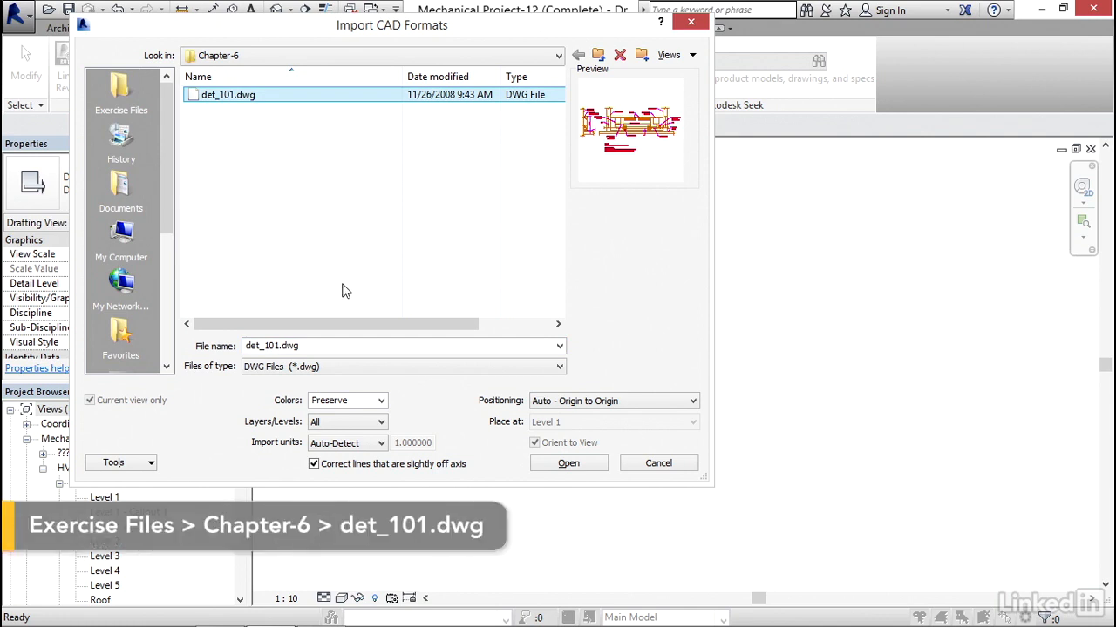
click(380, 402)
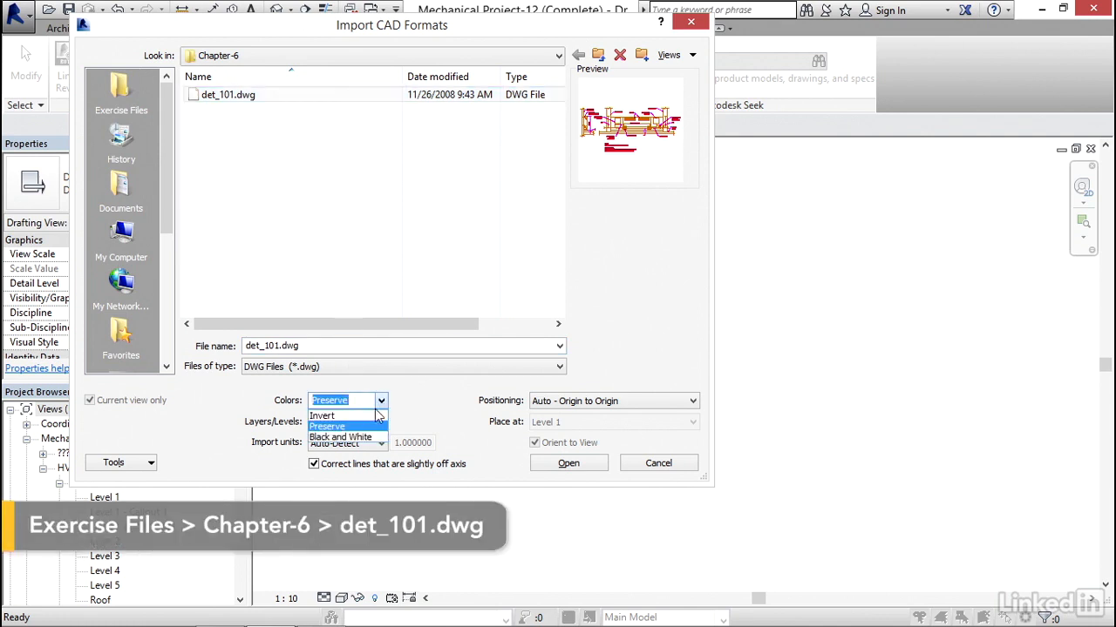
click(366, 438)
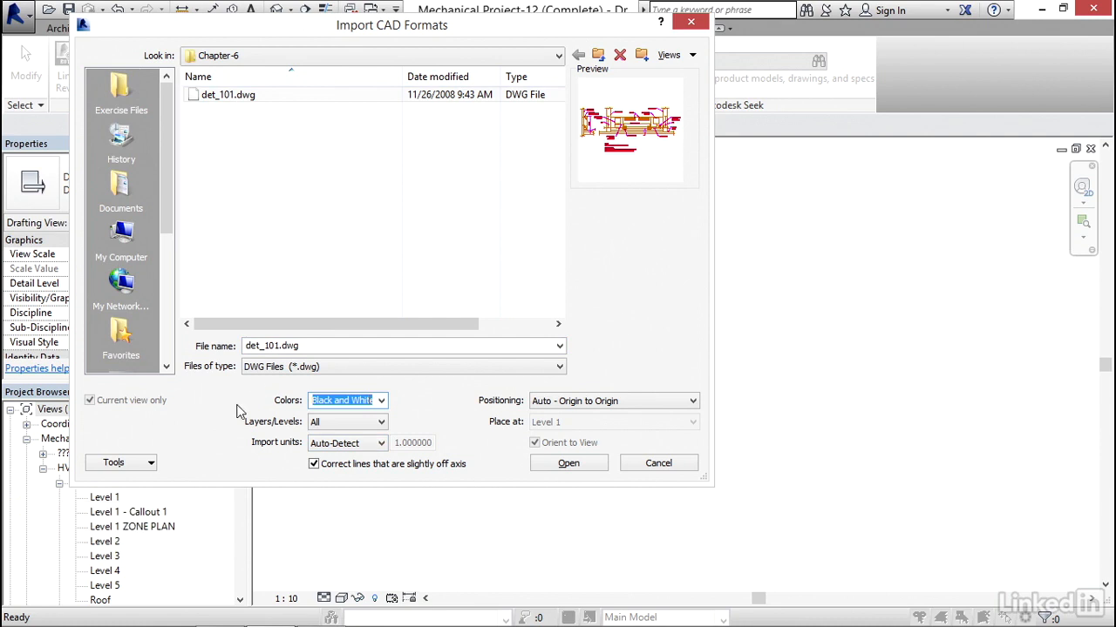
click(381, 423)
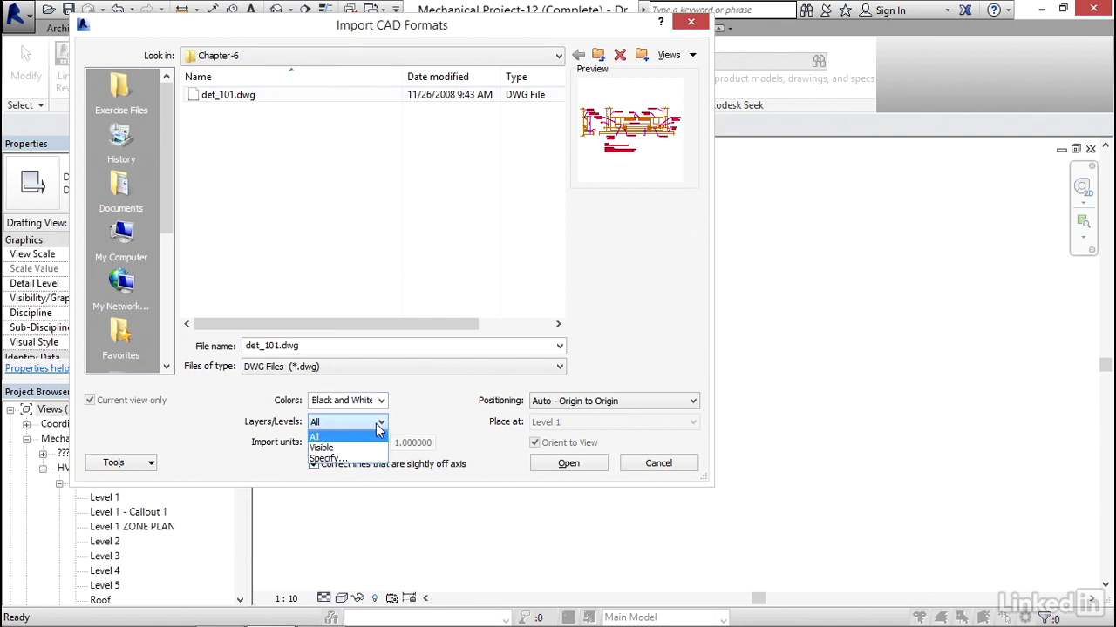
click(340, 449)
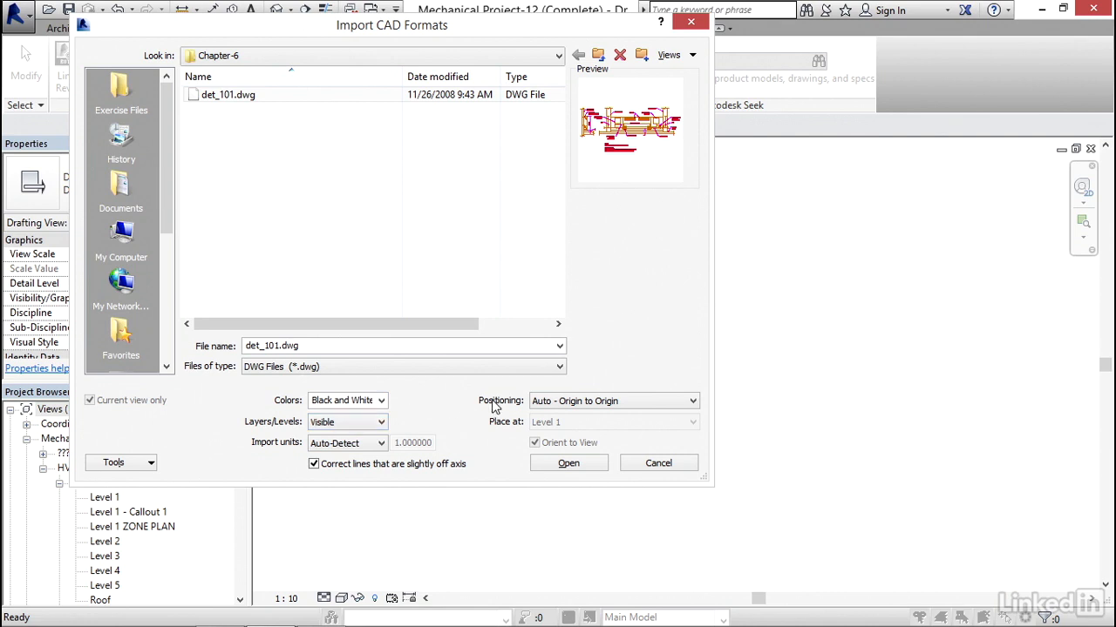
Set the import positioning to Auto - Center to Center and import the drawing into the drafting view
click(626, 403)
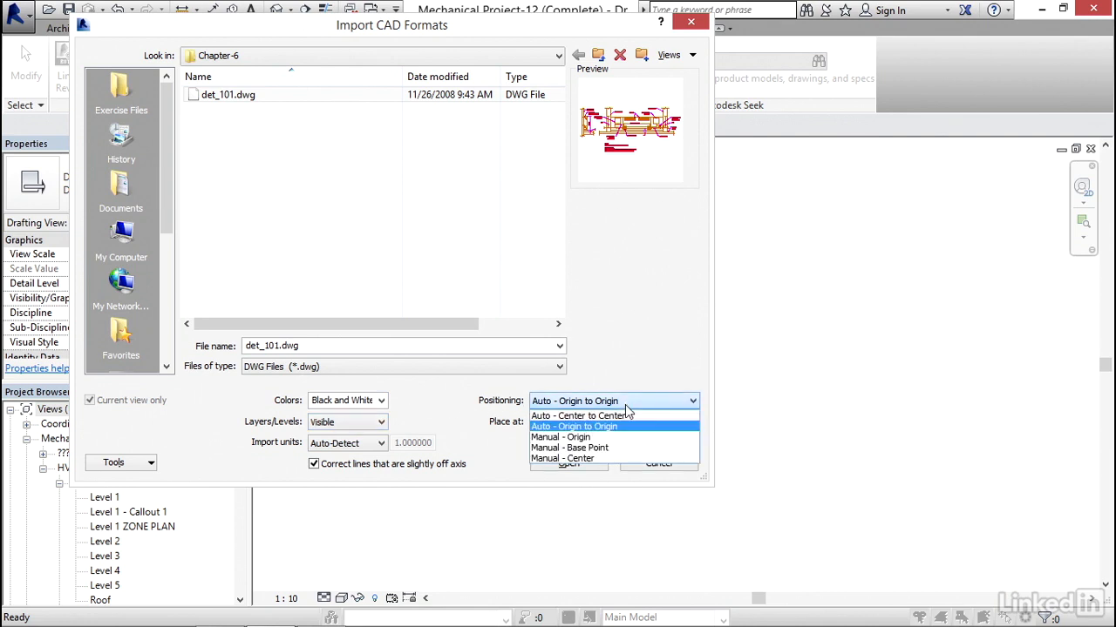
click(622, 415)
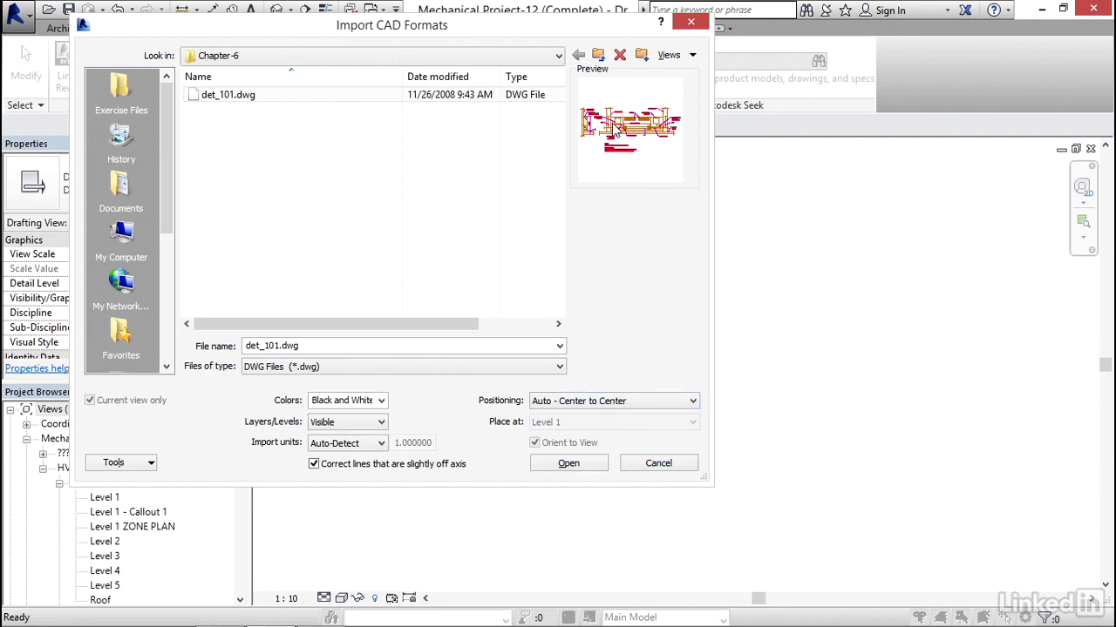
click(567, 462)
key(z)
key(f)
scroll(591, 239, down, 2)
scroll(580, 279, up, 1)
key(Escape)
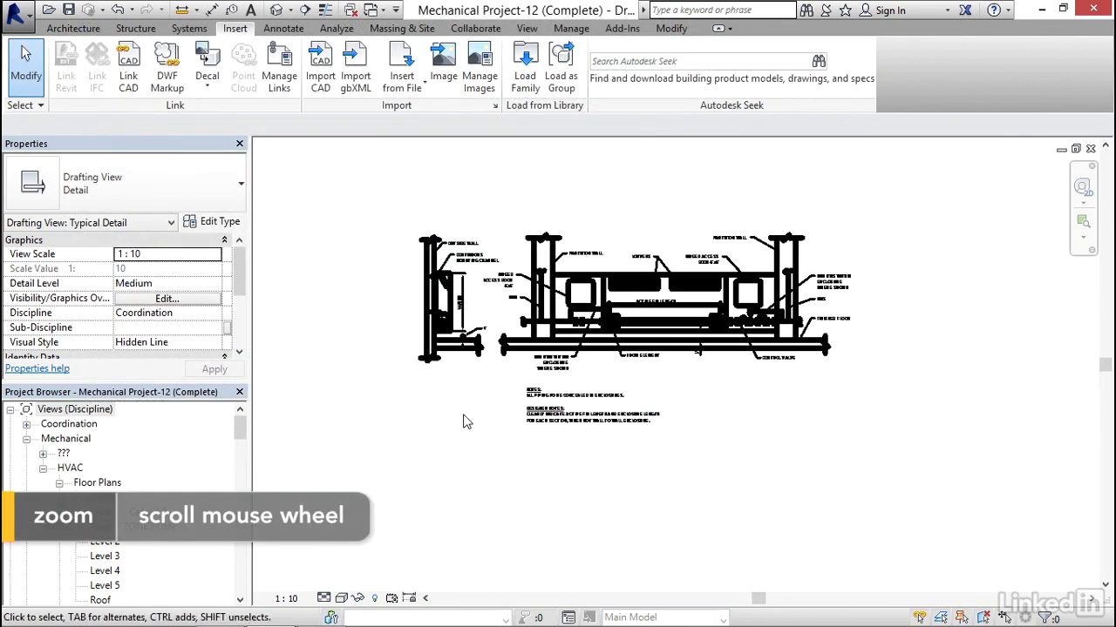
Set the drafting view's scale to 1:5 and check the line weights of the imported detail
click(288, 598)
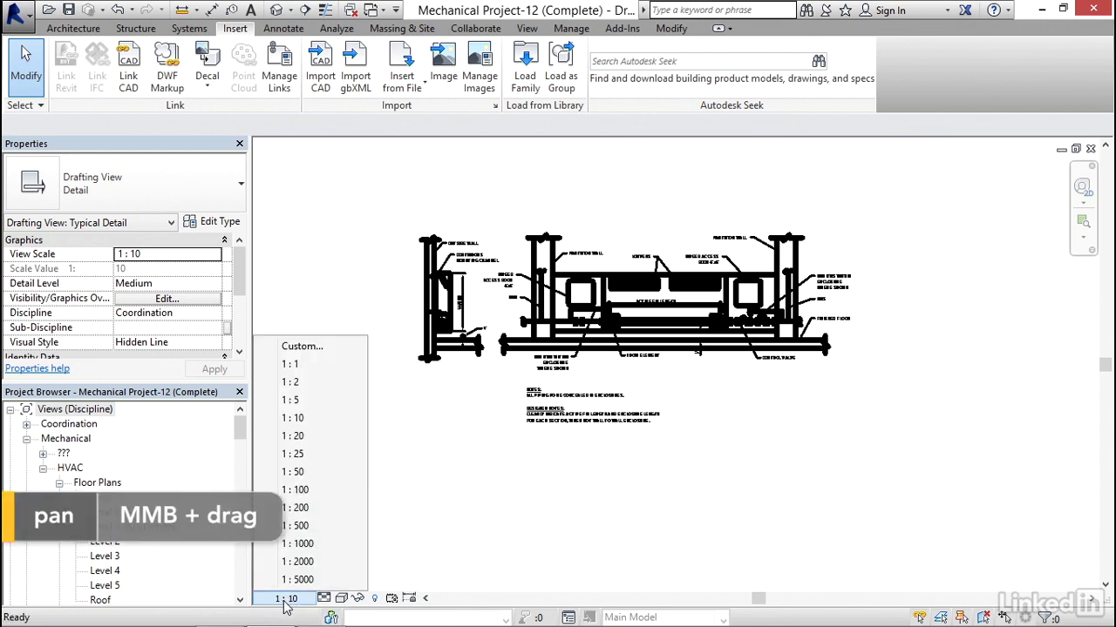
click(301, 401)
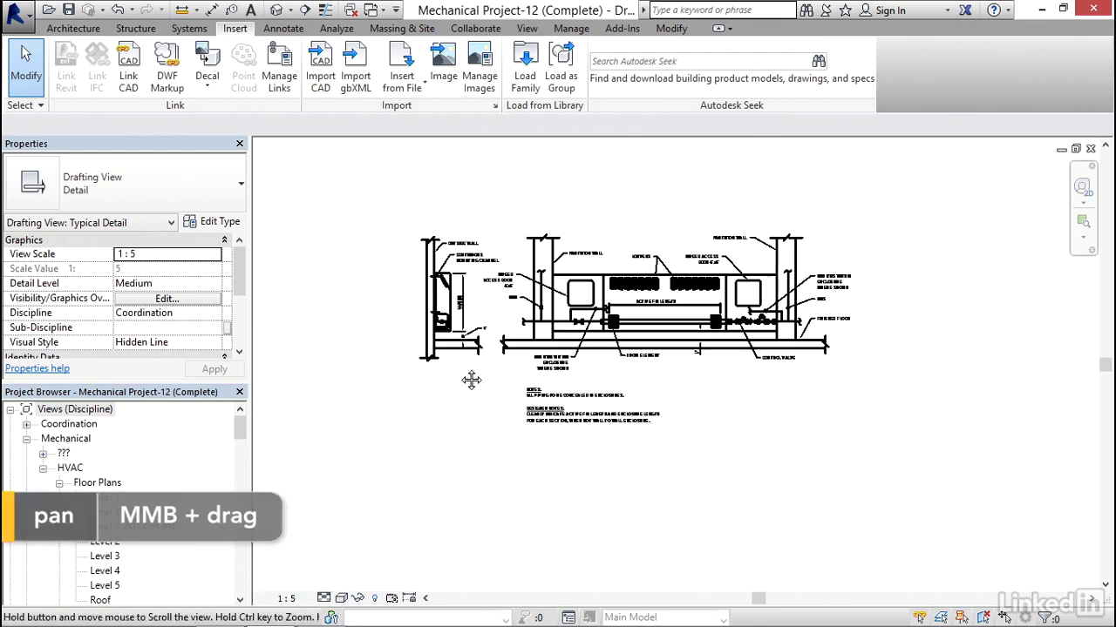
scroll(595, 294, up, 2)
scroll(594, 288, up, 3)
scroll(600, 326, up, 3)
middle_drag(509, 489, 582, 337)
scroll(598, 330, down, 10)
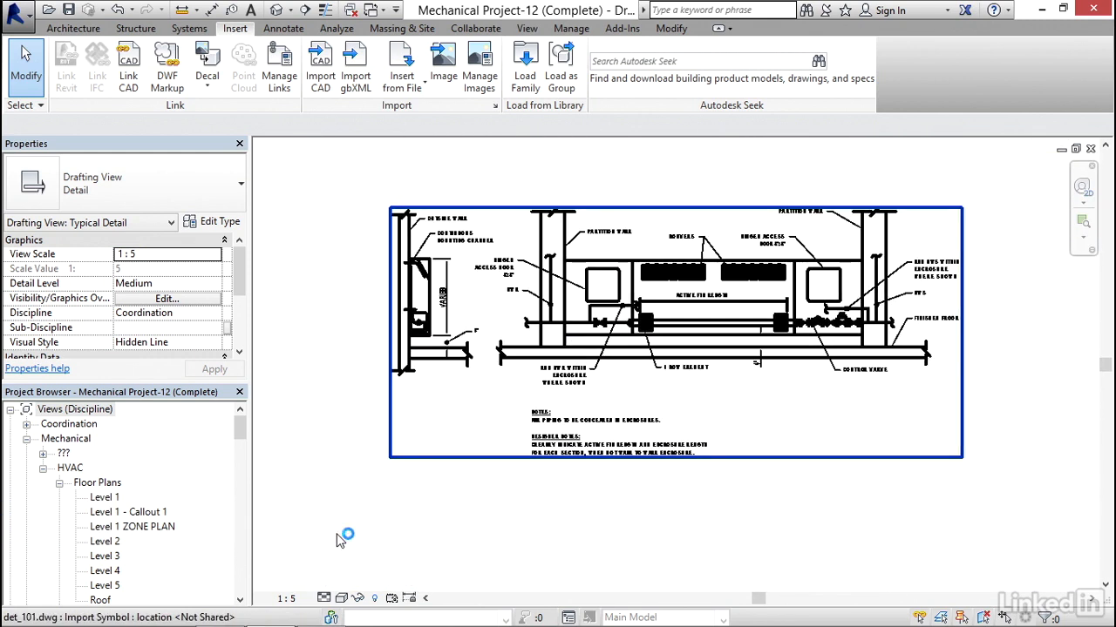
Set the Typical Detail view's scale to 1:1
click(286, 599)
click(289, 364)
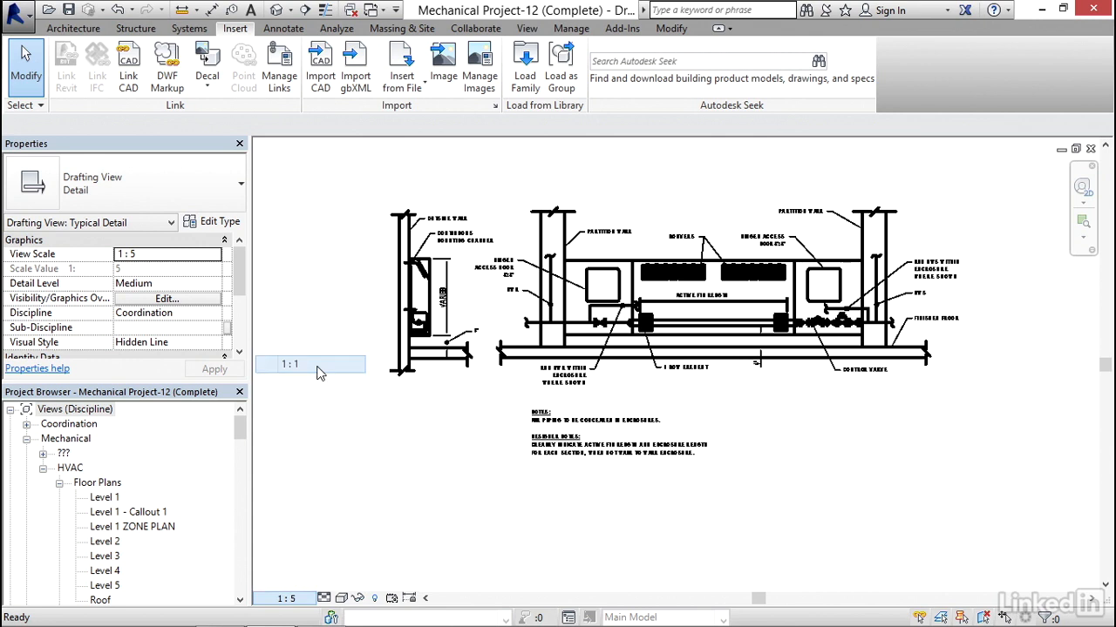
scroll(562, 244, up, 6)
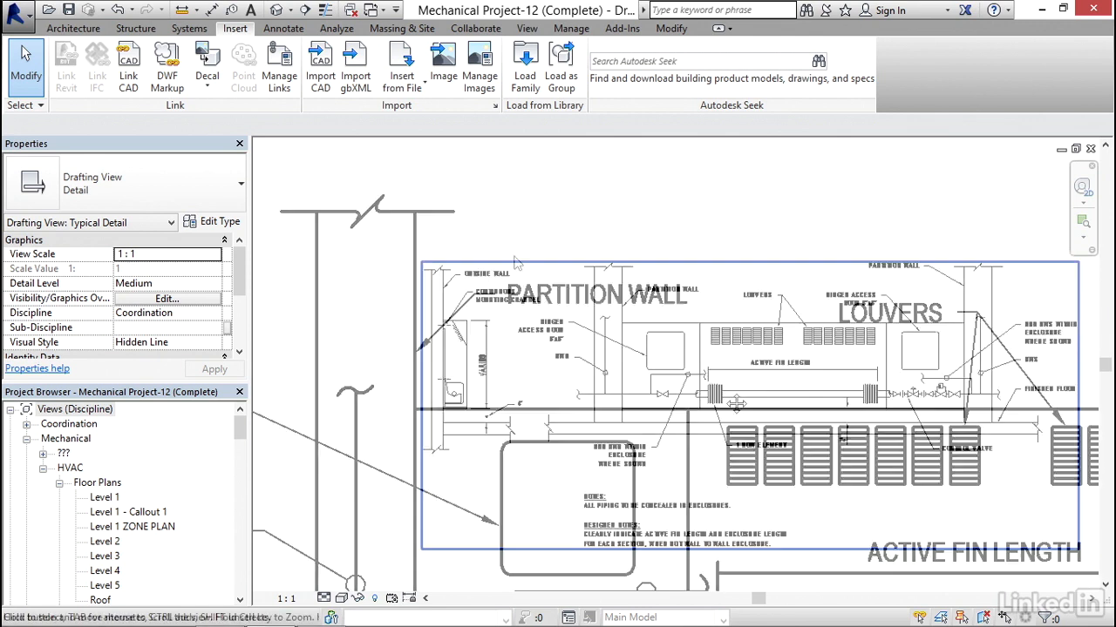
middle_drag(803, 493, 713, 435)
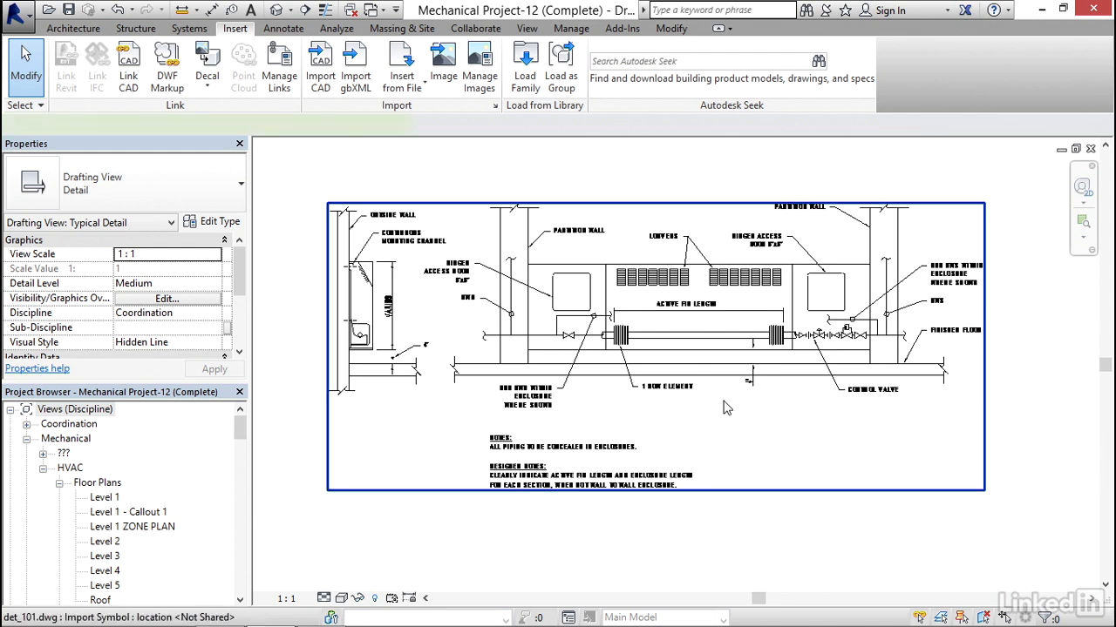
Query a louver line in the imported det_101.dwg drawing to read its type and layer information
click(723, 407)
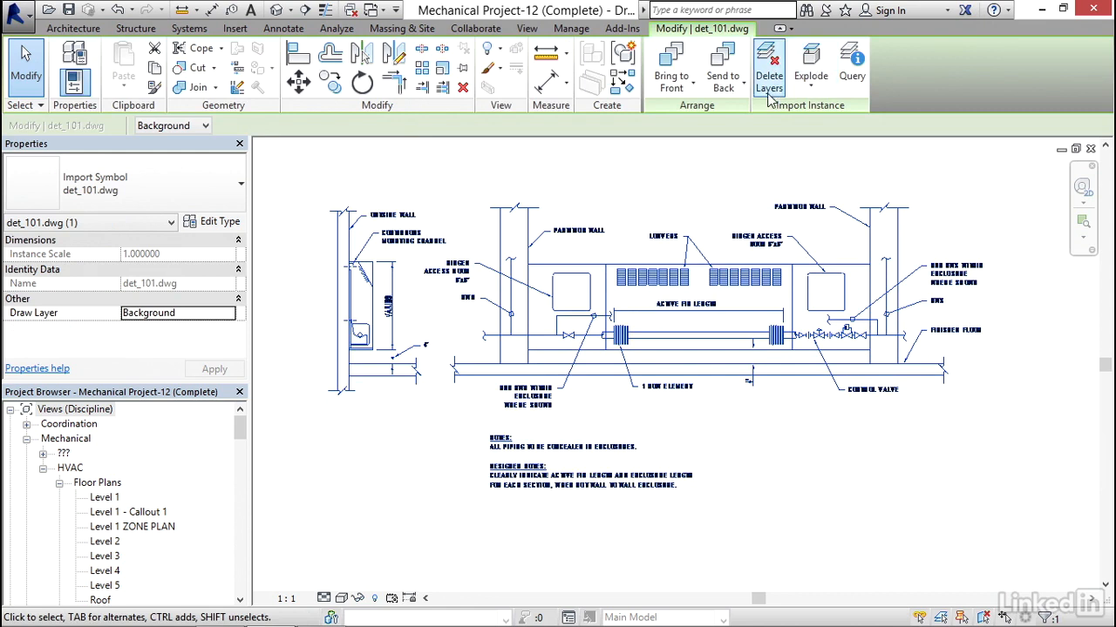
click(852, 76)
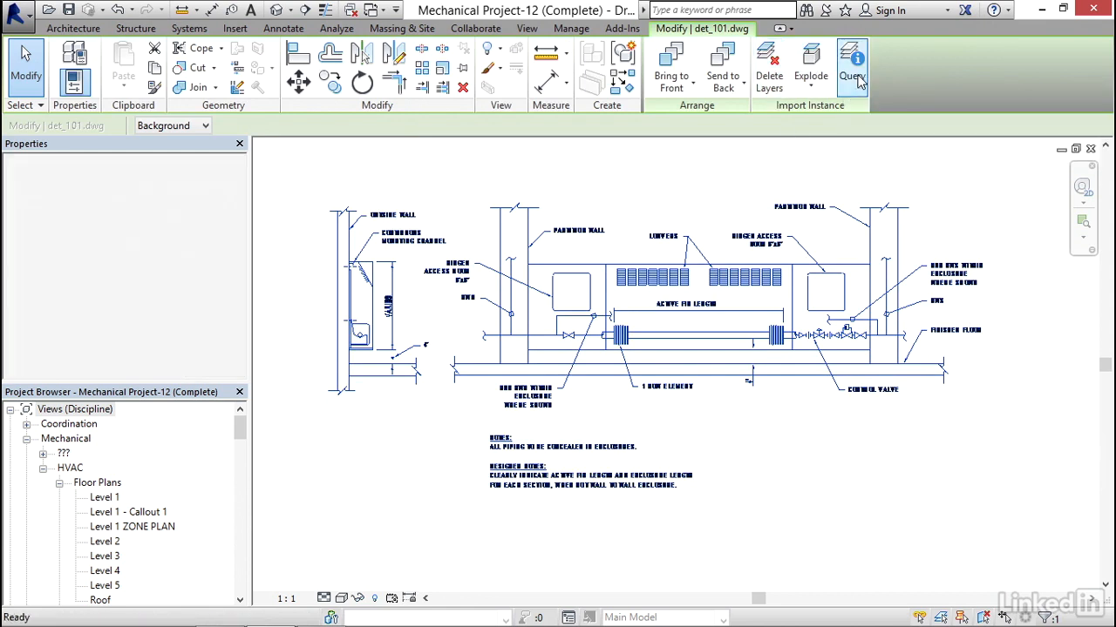
scroll(634, 270, up, 5)
scroll(634, 270, up, 2)
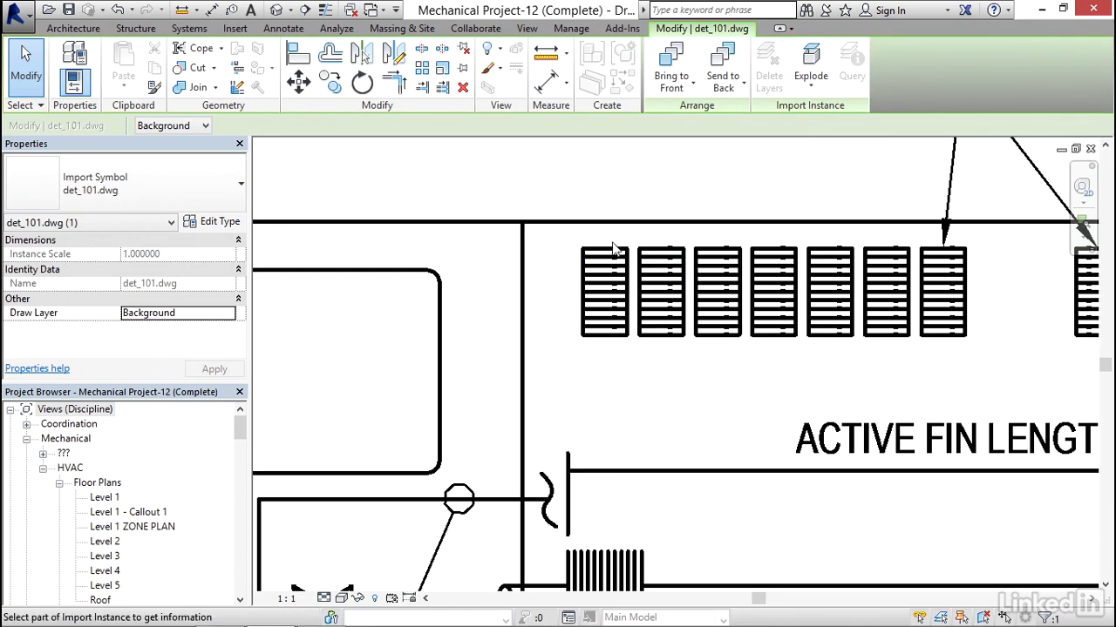
click(607, 254)
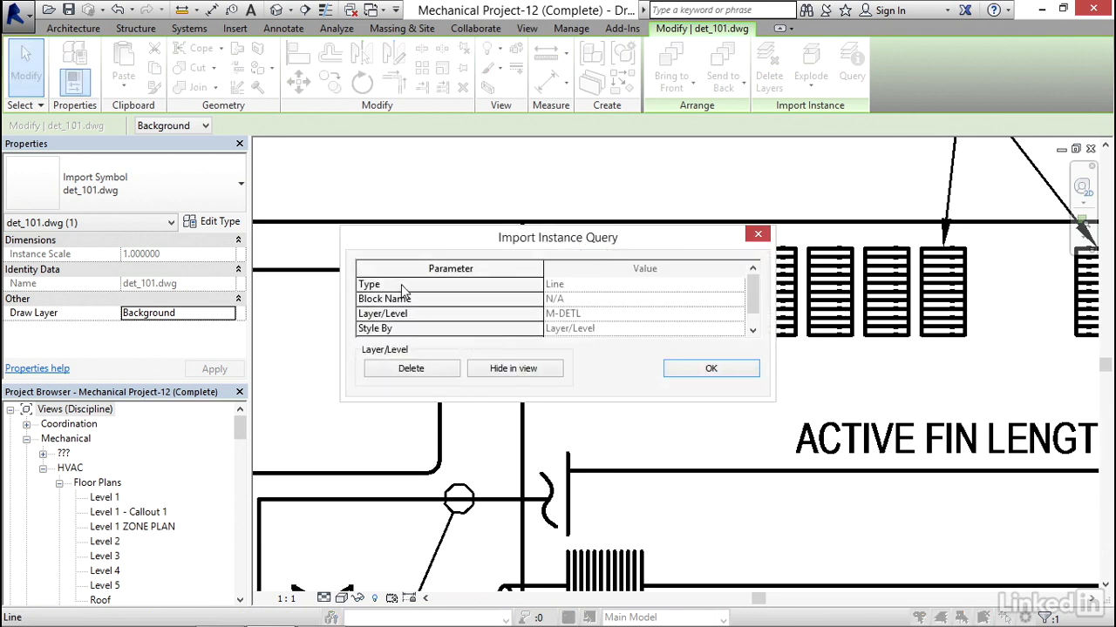
mouse_move(757, 294)
mouse_down()
mouse_move(754, 317)
mouse_move(755, 293)
mouse_up()
click(713, 368)
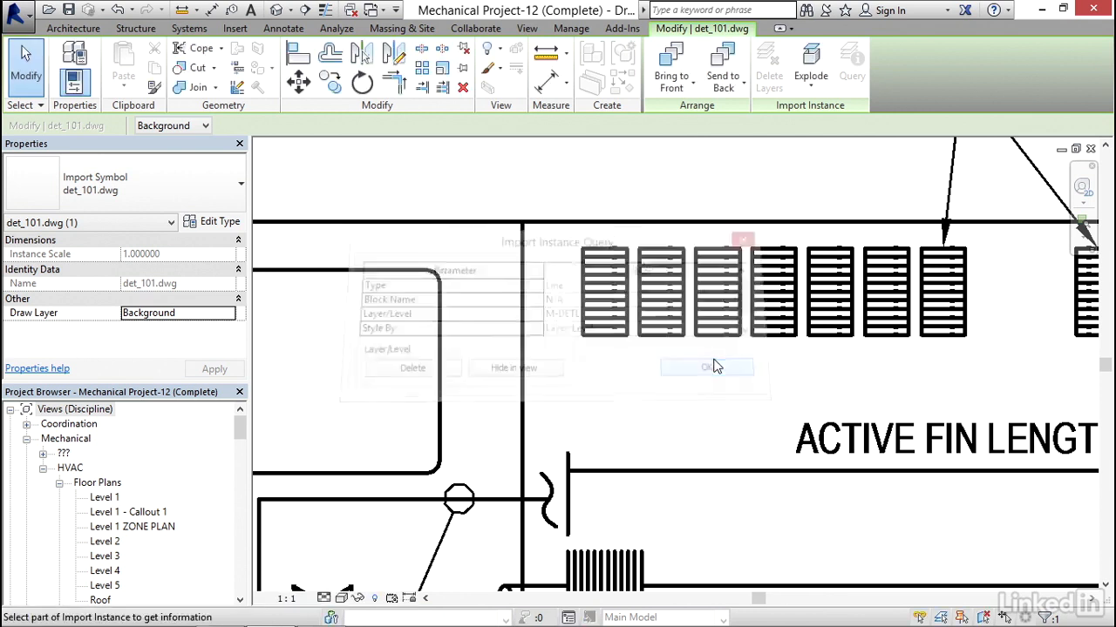
Query the ACTIVE FIN LENGTH text in the imported drawing to read its layer information, and end the query
middle_drag(713, 369, 562, 313)
scroll(562, 314, down, 2)
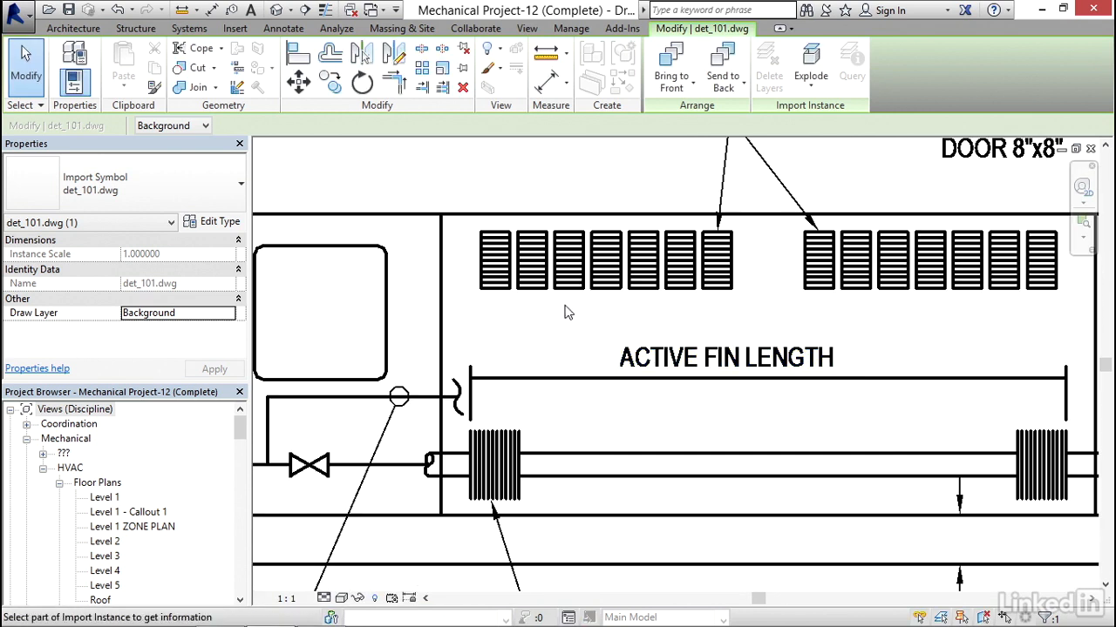
click(656, 360)
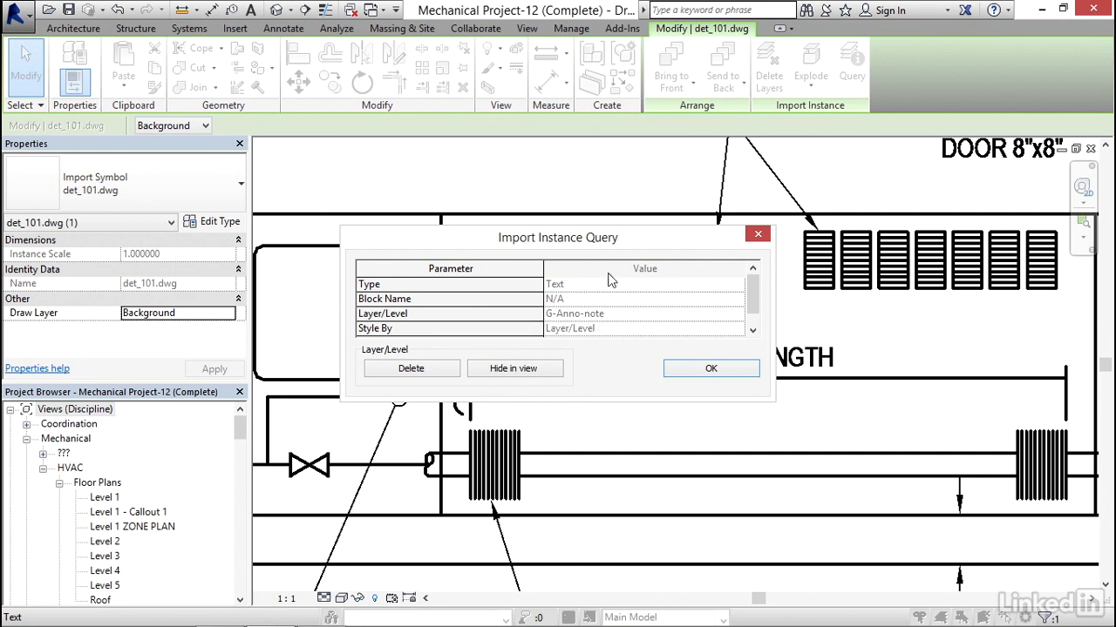
click(691, 373)
key(Escape)
key(Escape)
scroll(640, 302, down, 6)
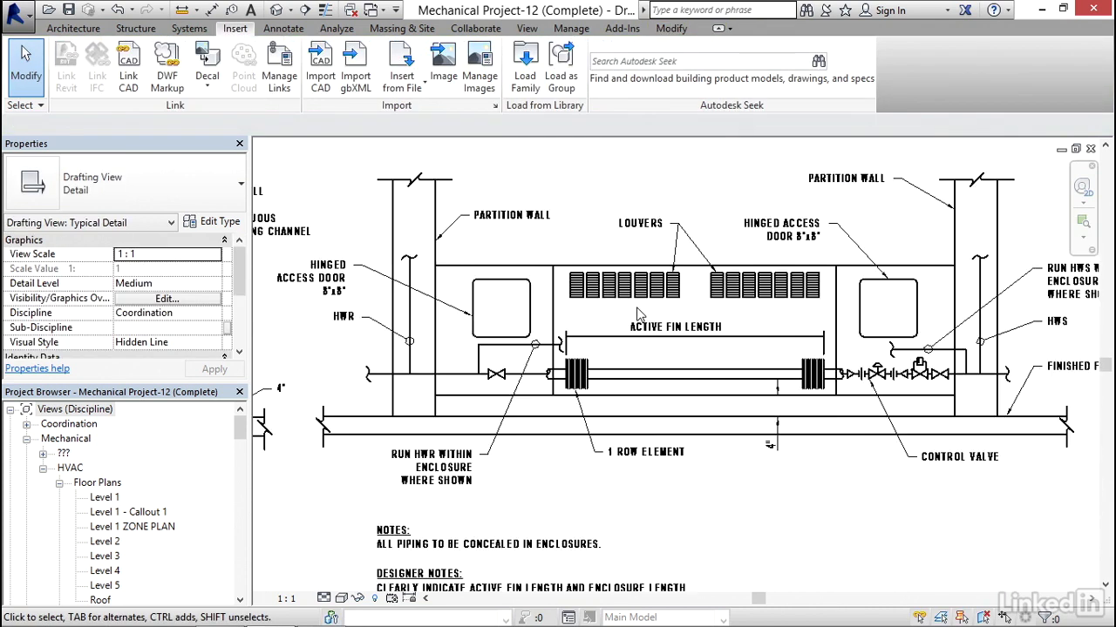
scroll(558, 319, up, 3)
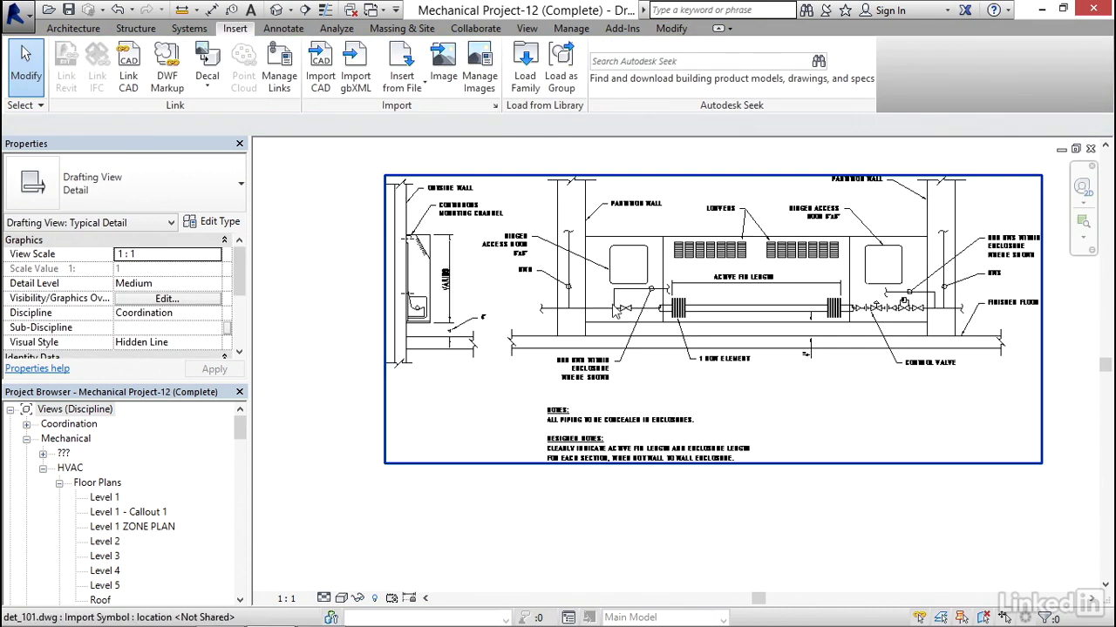
click(617, 309)
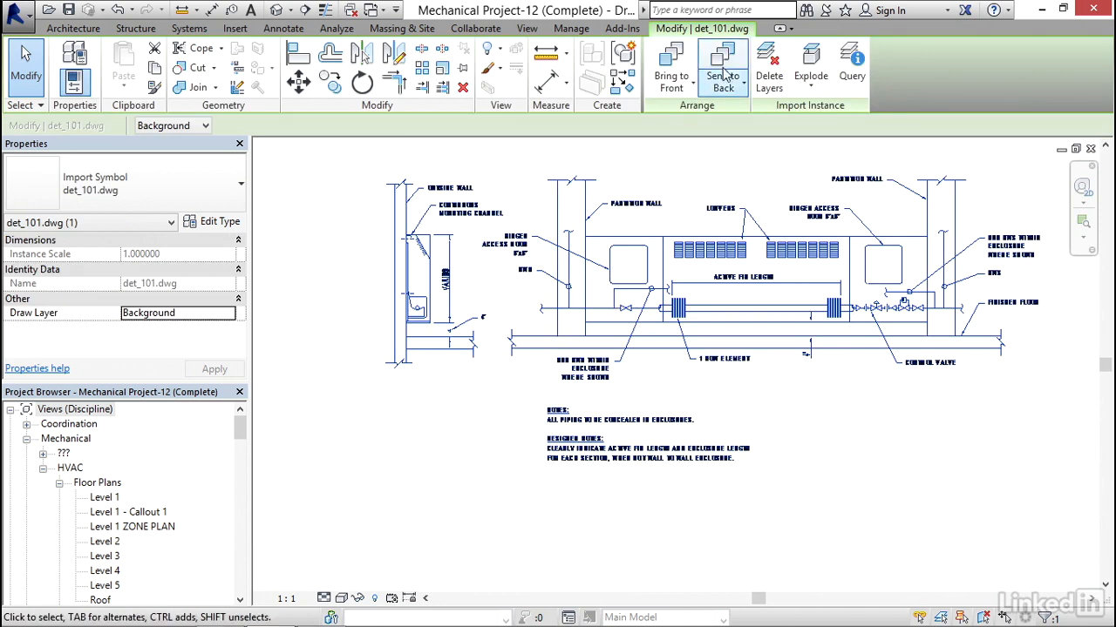
click(815, 87)
key(Escape)
key(Escape)
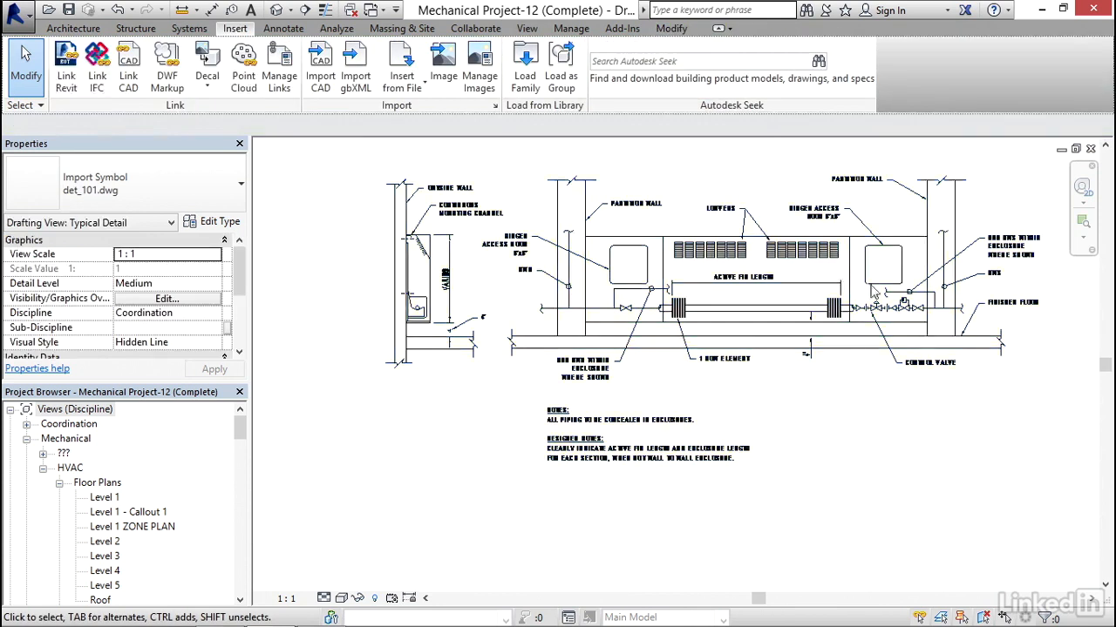
Fully explode the imported det_101.dwg drawing in the Typical Detail view into individual Revit elements
scroll(888, 314, up, 5)
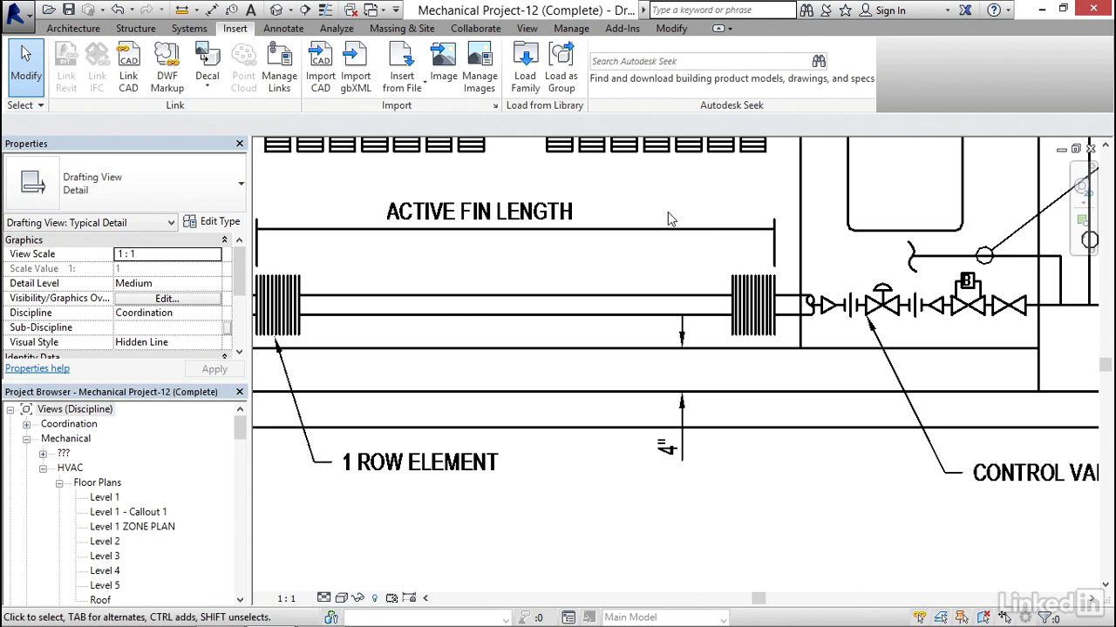
middle_drag(888, 298, 663, 279)
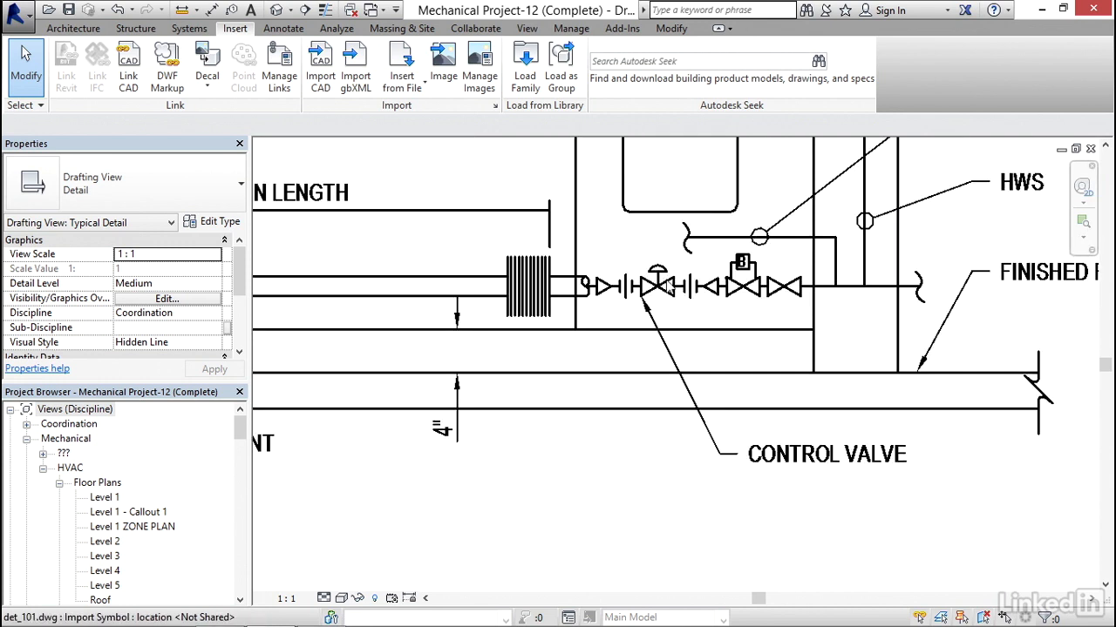
scroll(697, 290, down, 5)
scroll(702, 291, down, 2)
middle_drag(601, 280, 655, 283)
scroll(655, 281, up, 3)
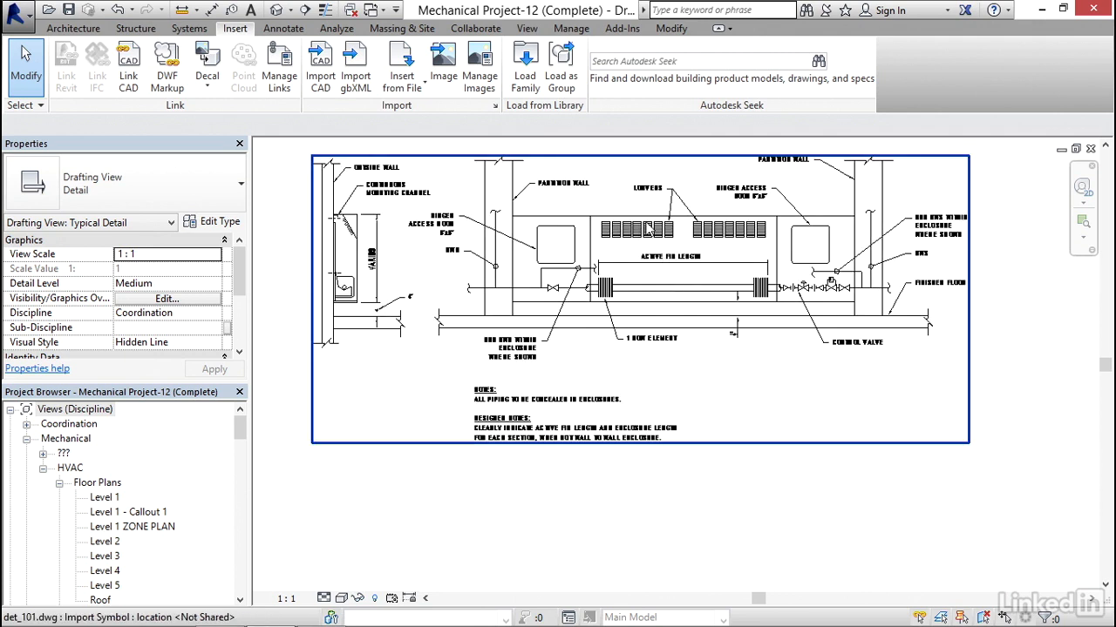
click(647, 228)
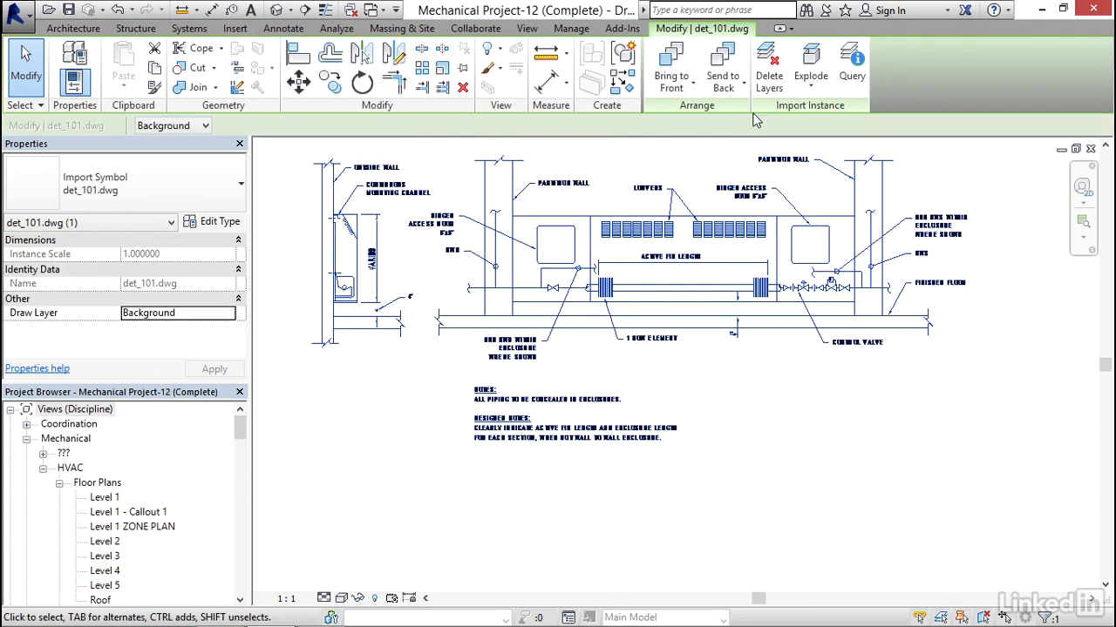
click(810, 91)
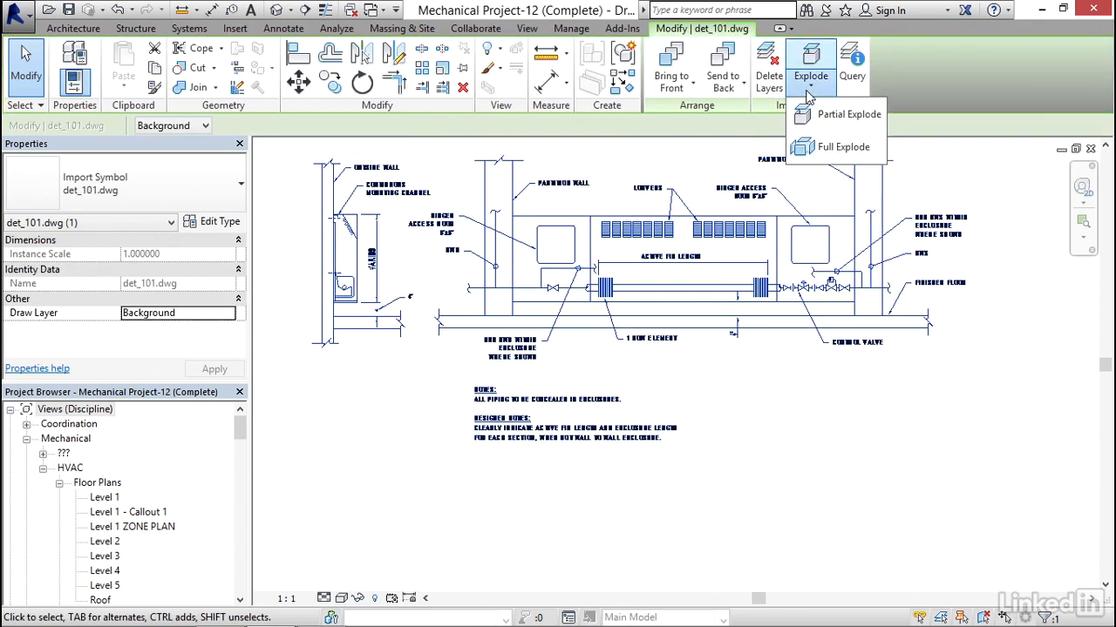
click(836, 146)
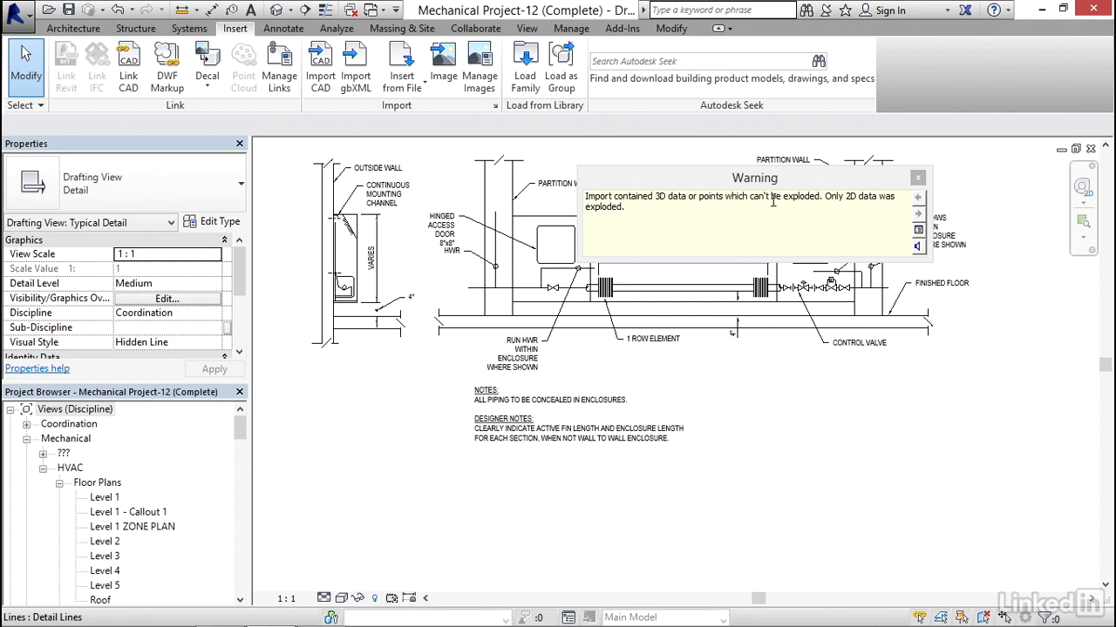
click(917, 178)
Select the CONTROL VALVE text and its leader line individually to check what kinds of elements they are, and clear the selection
scroll(856, 326, up, 3)
scroll(851, 326, up, 2)
middle_drag(760, 327, 547, 267)
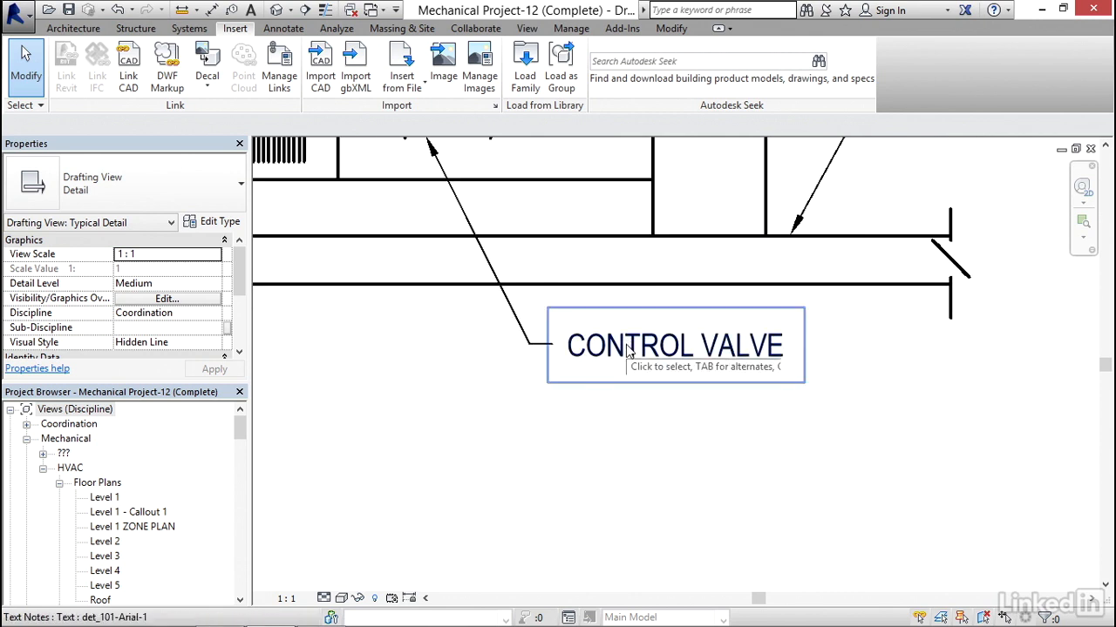
click(628, 347)
click(558, 425)
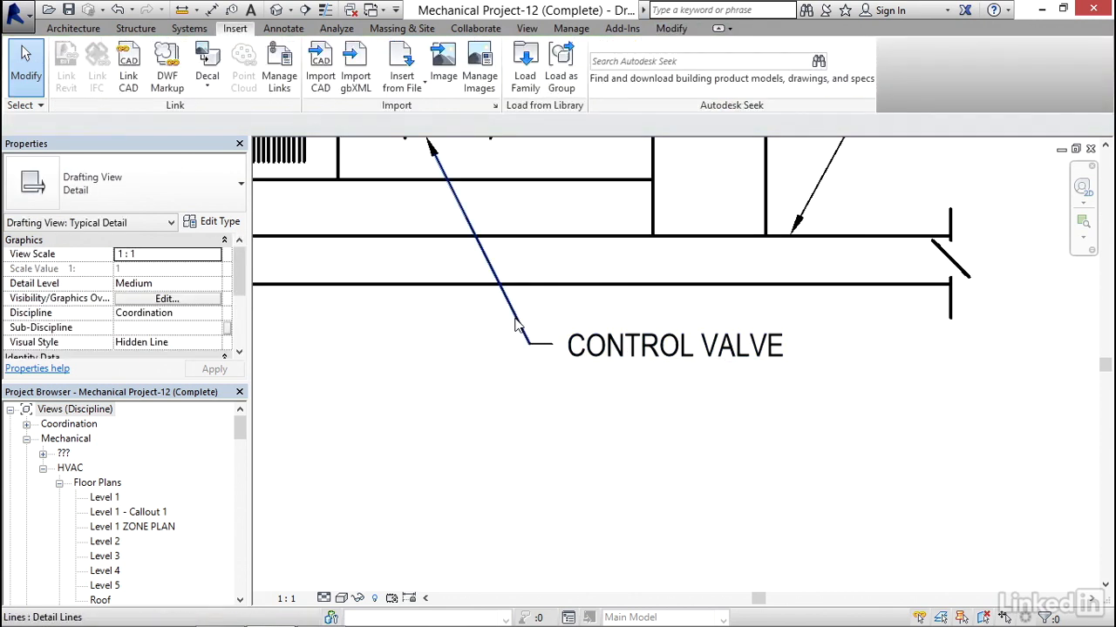
click(515, 325)
scroll(475, 343, down, 2)
middle_drag(478, 341, 583, 429)
click(555, 406)
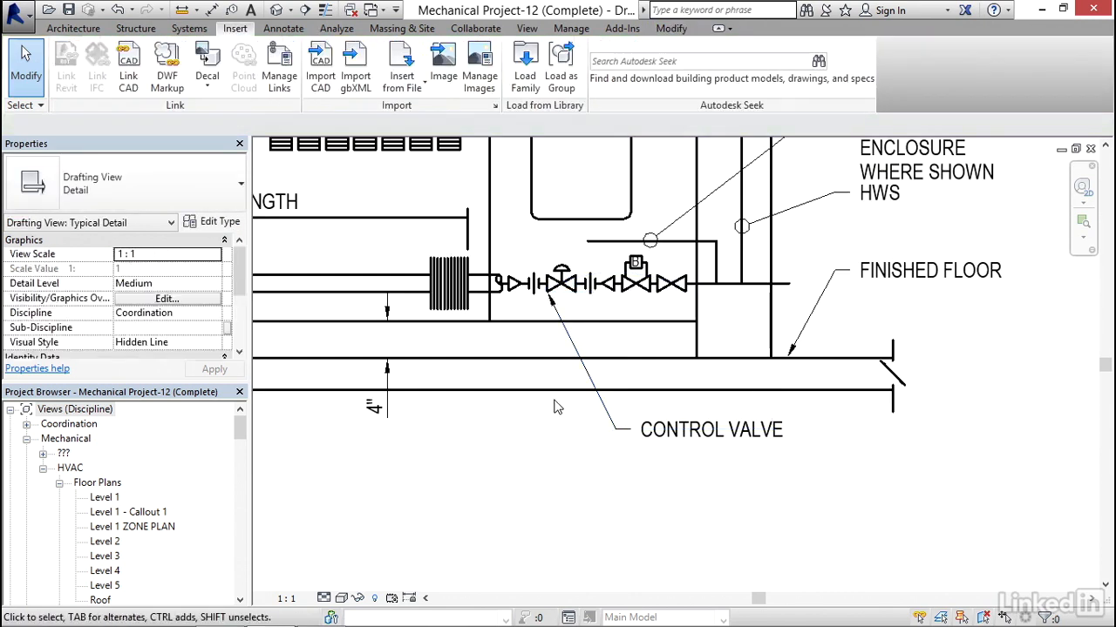
Examine the rest of the exploded detail, including the 4" leader and the floor break lines beside the outside wall section
scroll(549, 402, down, 2)
middle_drag(530, 398, 785, 375)
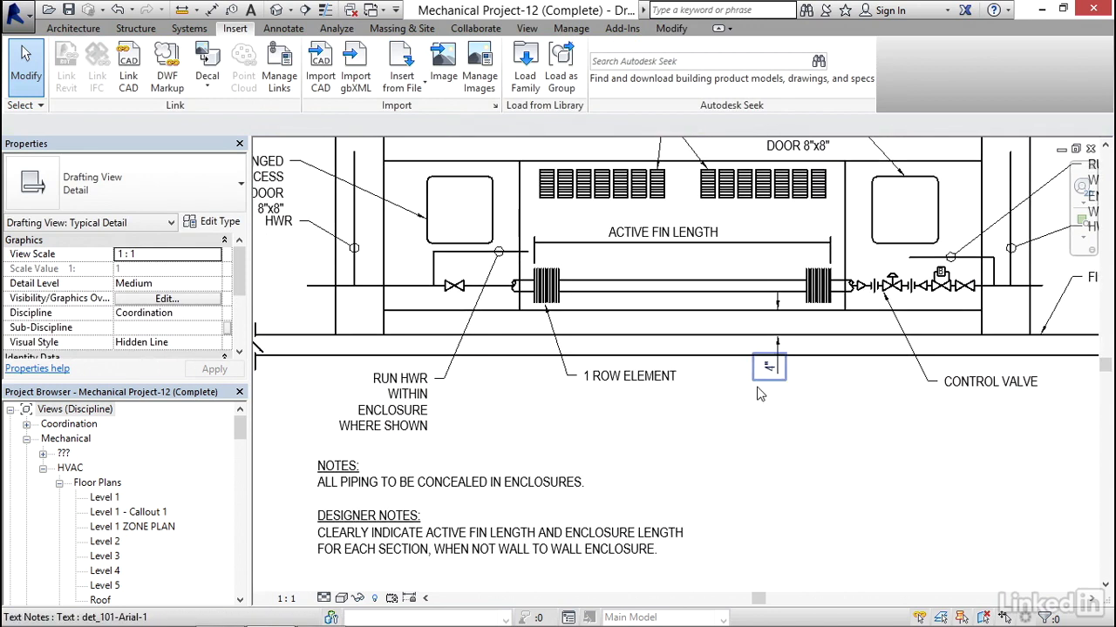
scroll(704, 402, down, 2)
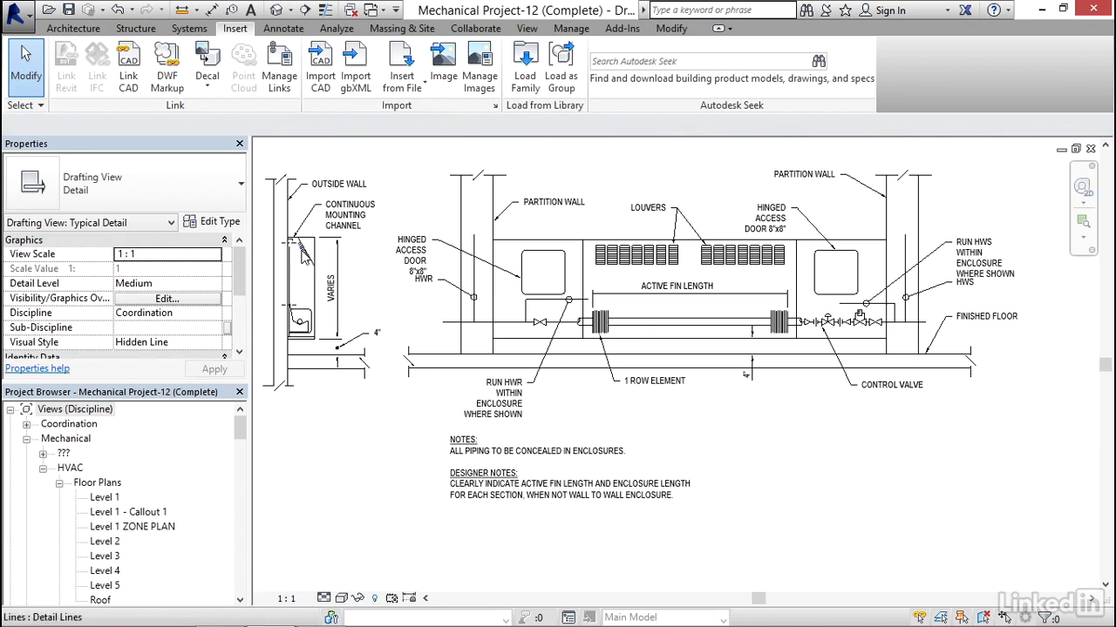
scroll(345, 431, up, 5)
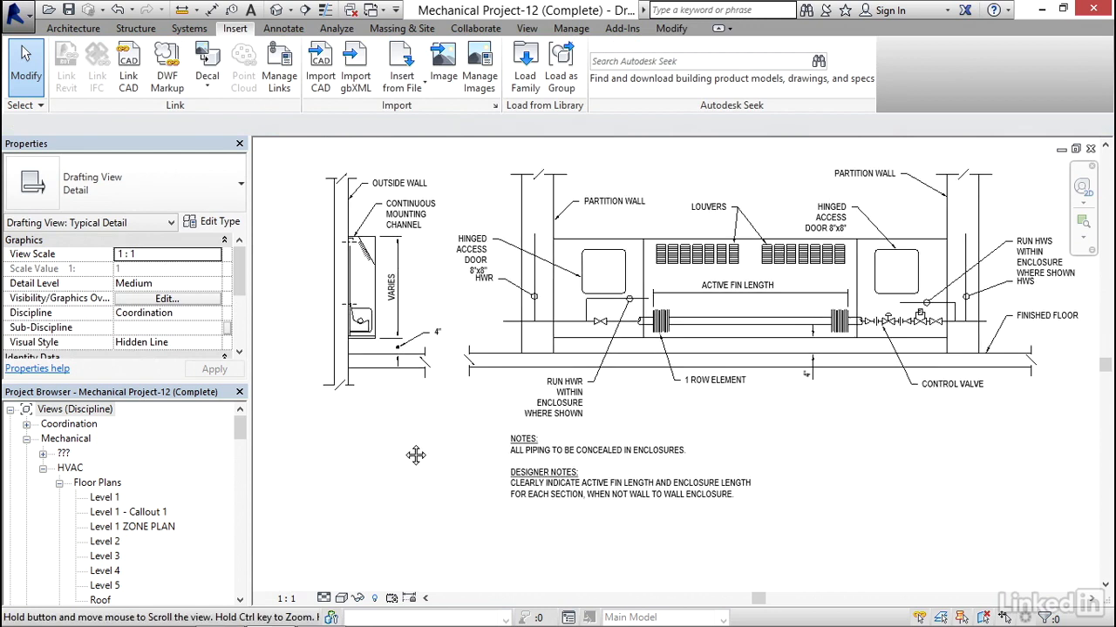
scroll(347, 421, up, 3)
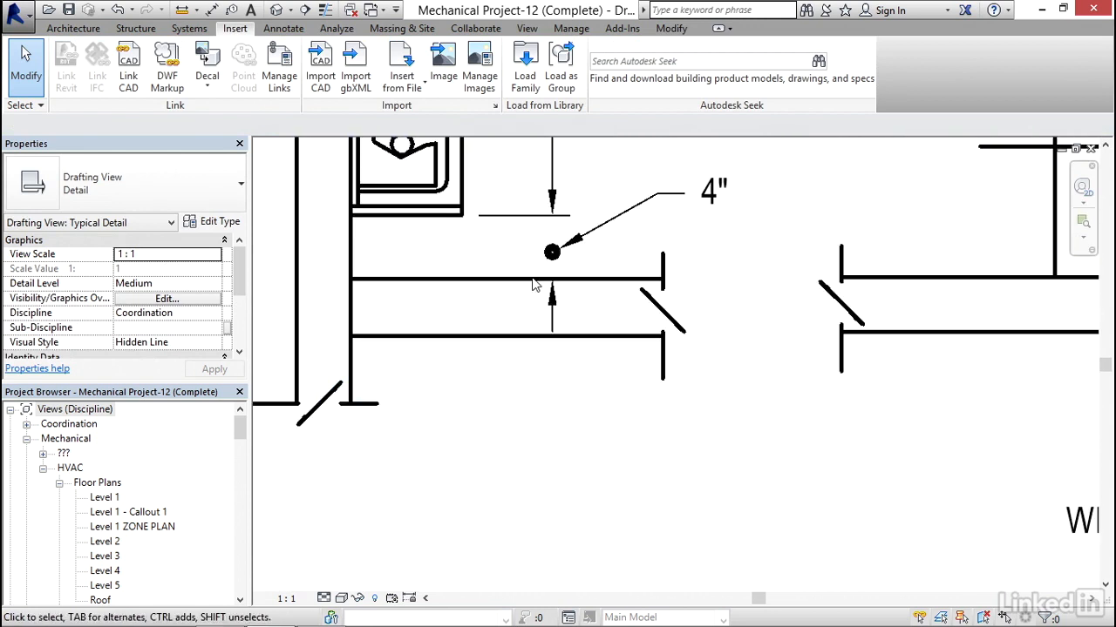
scroll(646, 311, down, 6)
scroll(647, 308, down, 2)
middle_drag(821, 308, 695, 358)
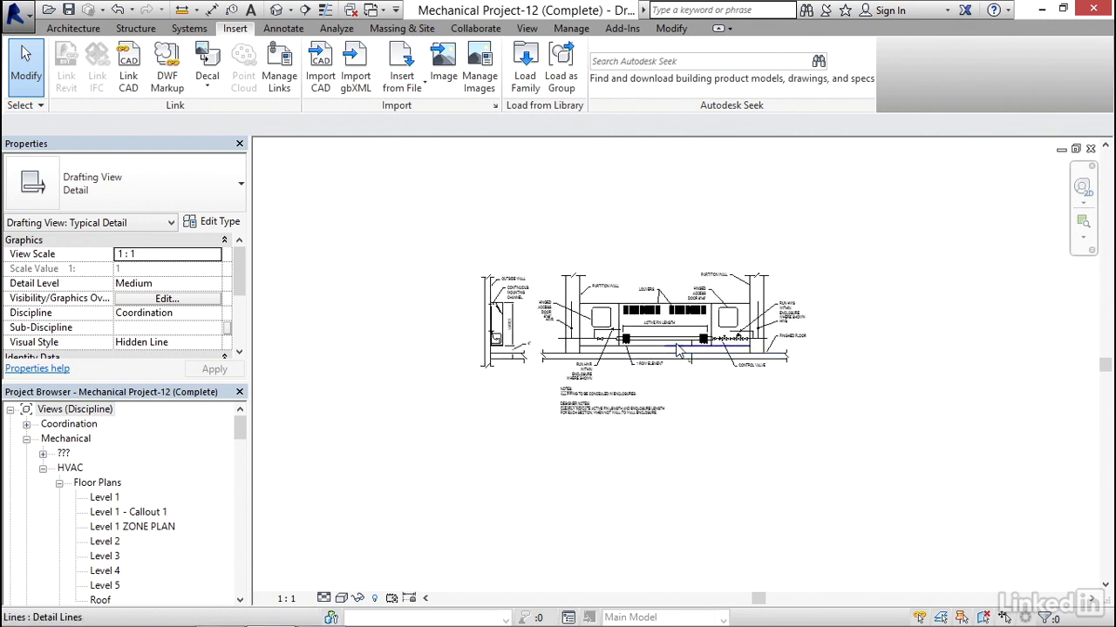
scroll(668, 352, up, 3)
middle_drag(615, 365, 681, 367)
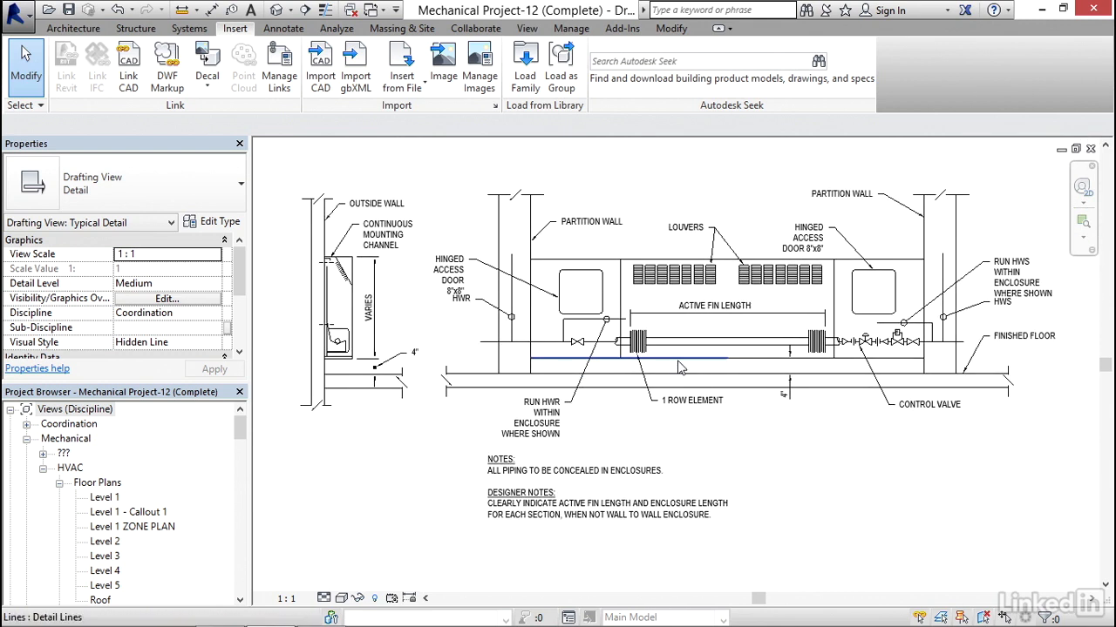